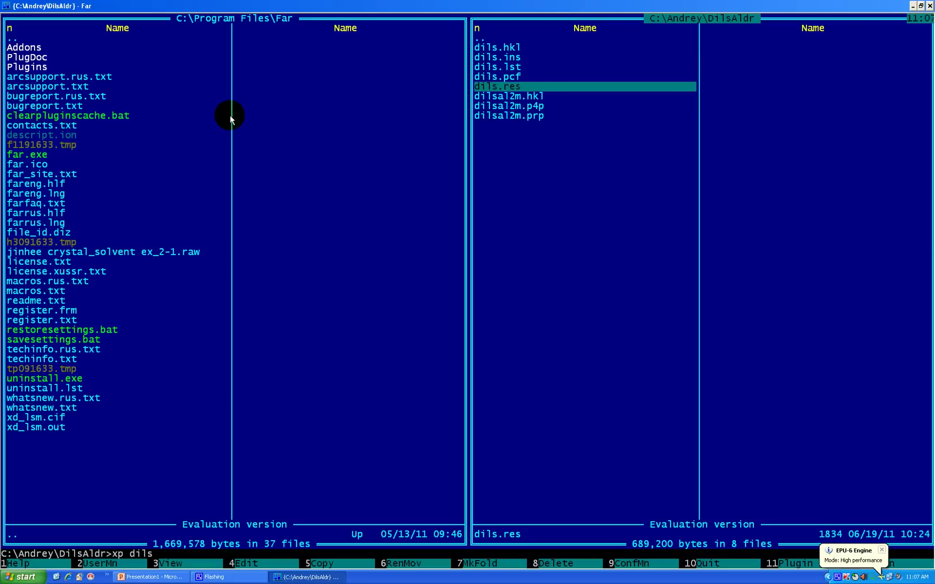
Clear the Far command line and start XP on the dils structure with 'xp dils'
key("BackSpace")
key("BackSpace")
key("BackSpace")
key("BackSpace")
key("BackSpace")
key("BackSpace")
key("BackSpace")
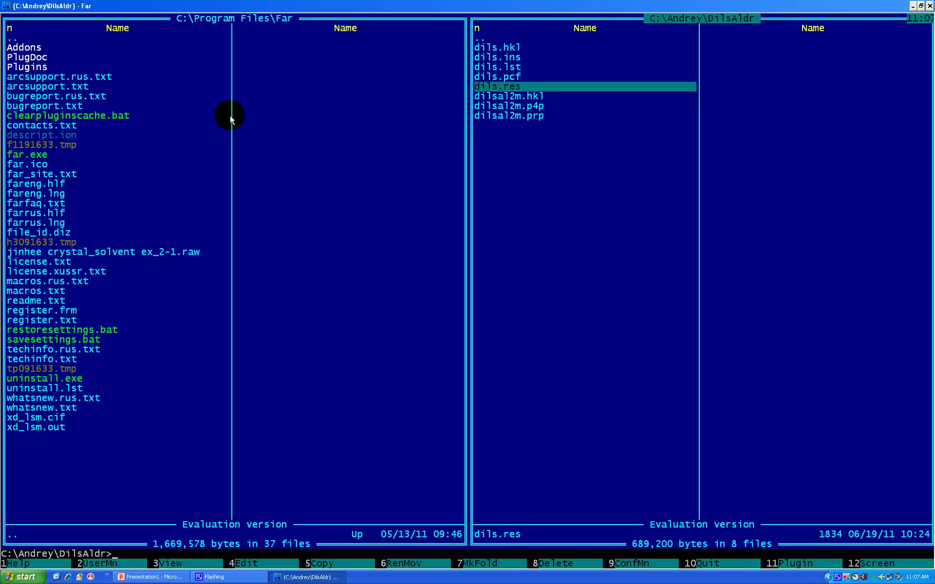
type("xp dils")
key("Return")
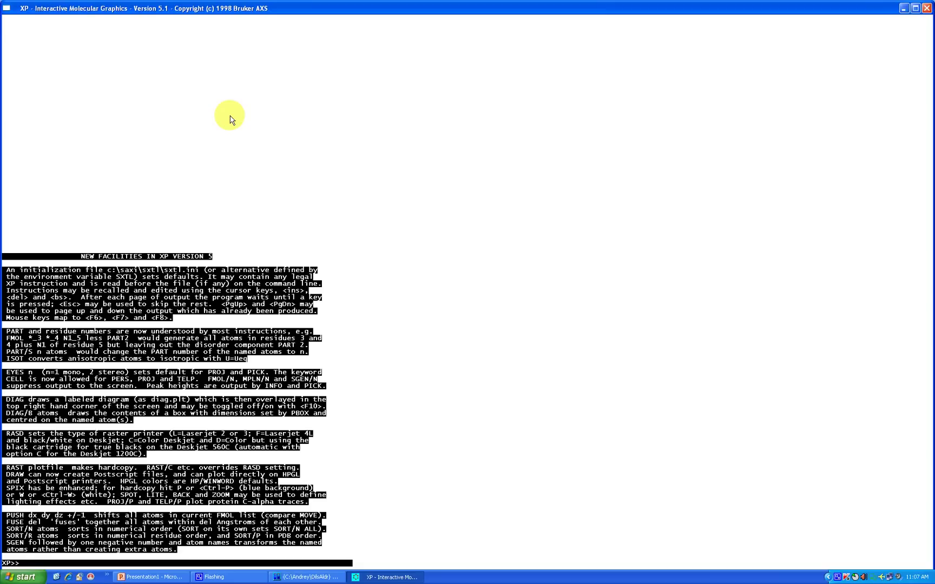
List all XP commands and documented help topics with 'help'
type("help")
key("Return")
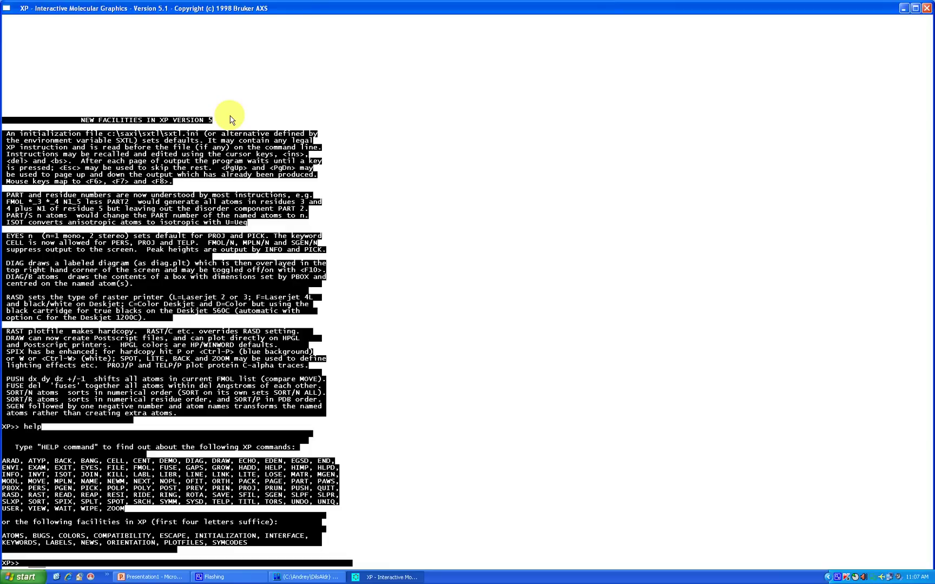
Read the FMOL help text, then run fmol to build connectivity for Q1–Q25
type("help fmol")
key("Return")
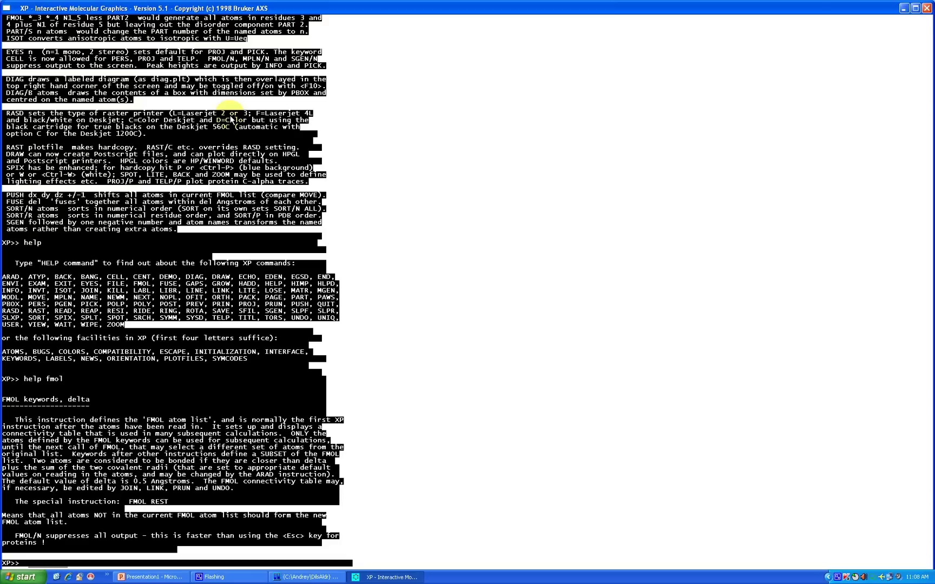
type("fmol")
key("Return")
key("Return")
key("Return")
key("Return")
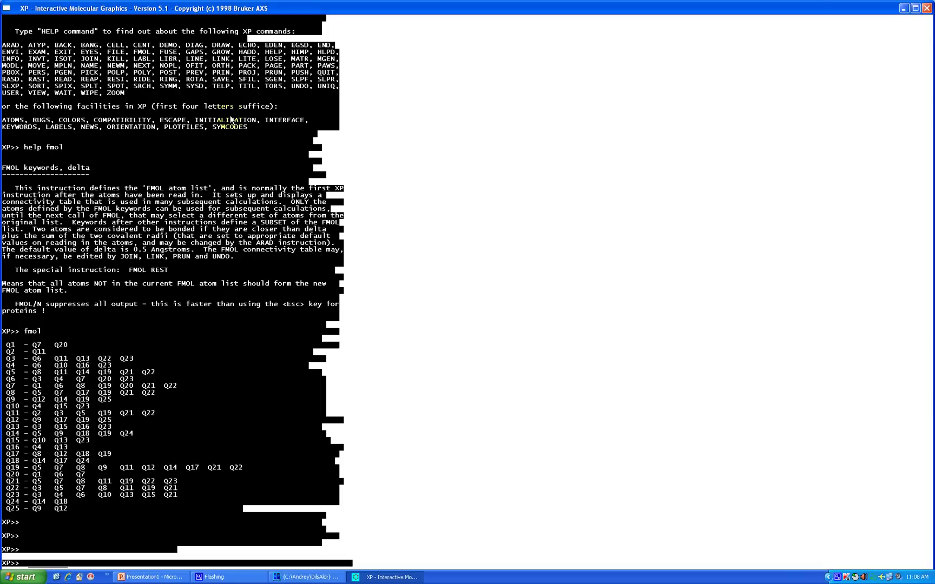
Open the PROJ 3-D projection of the Q-peak network
type("proj")
key("Return")
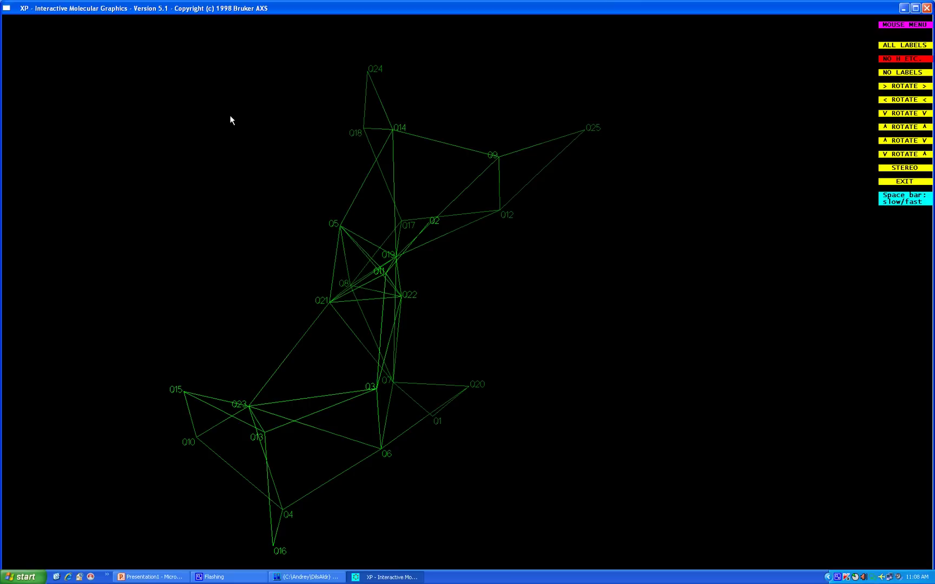
key("Down")
key("Down")
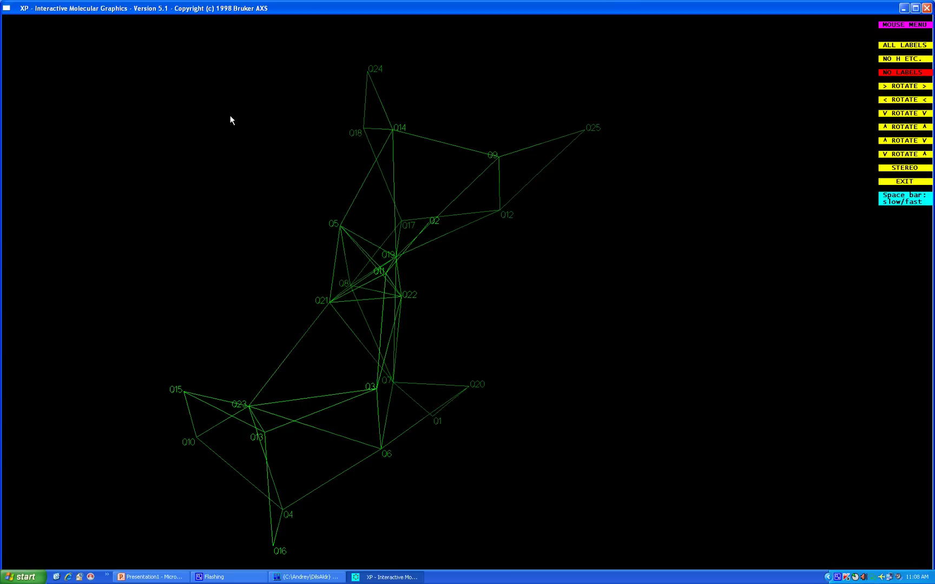
key("Up")
key("Down")
key("Up")
key("Down")
key("Up")
key("Down")
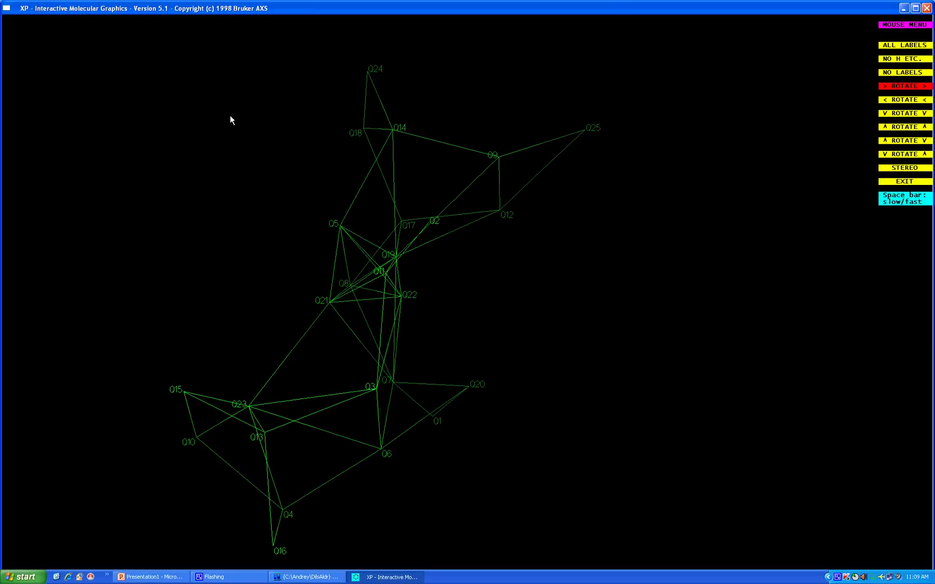
Rotate the Q-peak wireframe to a new orientation using the ROTATE option
key("Down")
key("Up")
key("Up")
key("Down")
key("Return")
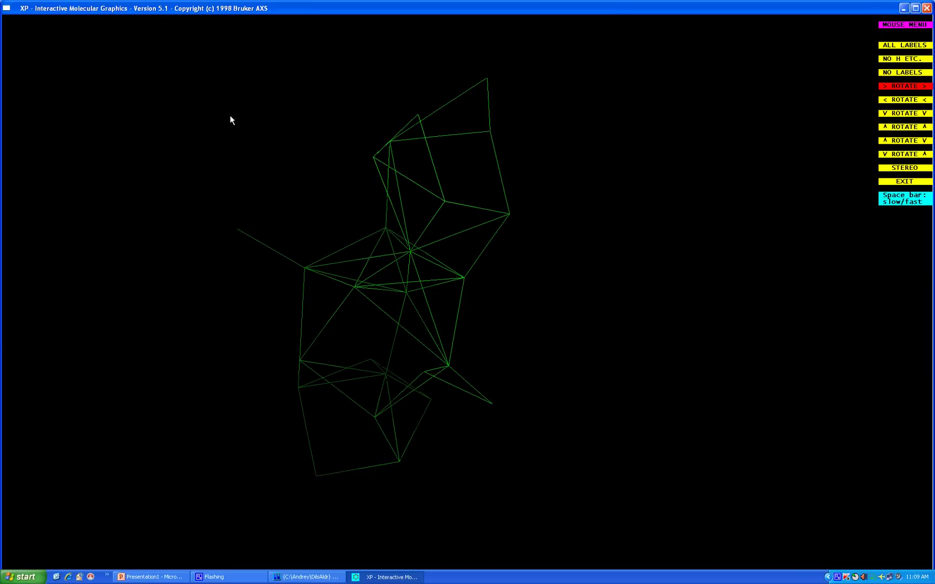
key("Up")
key("Up")
key("Up")
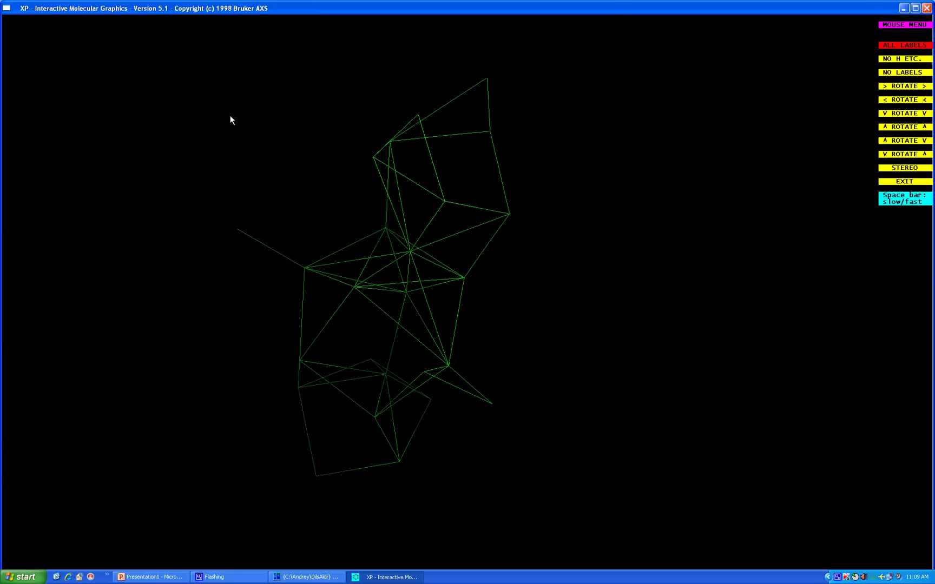
Show ALL LABELS on the rotated peaks, then exit PROJ to the console
key("Return")
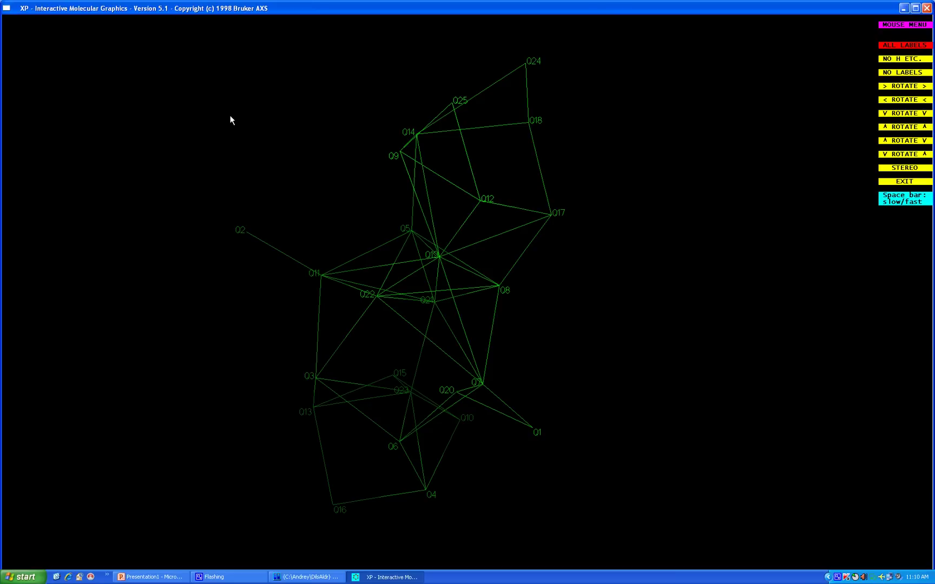
key("Escape")
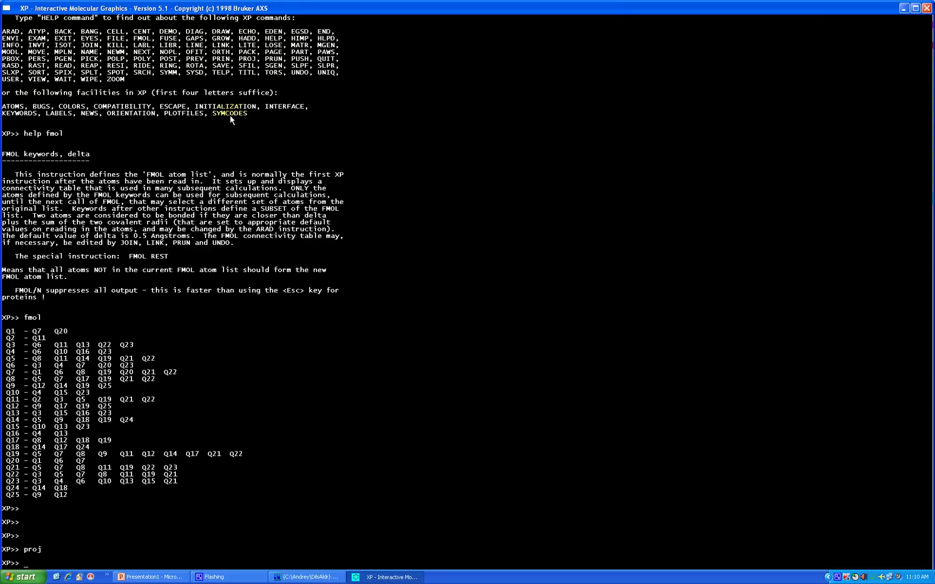
Sort the atom list into numerical order with sort/n
type("sort/n")
key("Return")
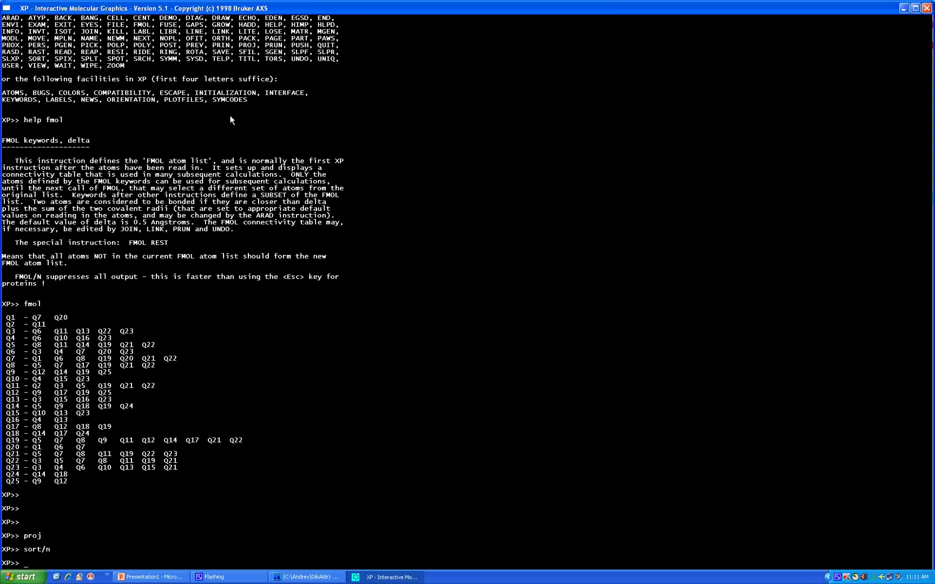
Print the info table of Q1–Q25 coordinates and peak heights
type("fo")
key("Return")
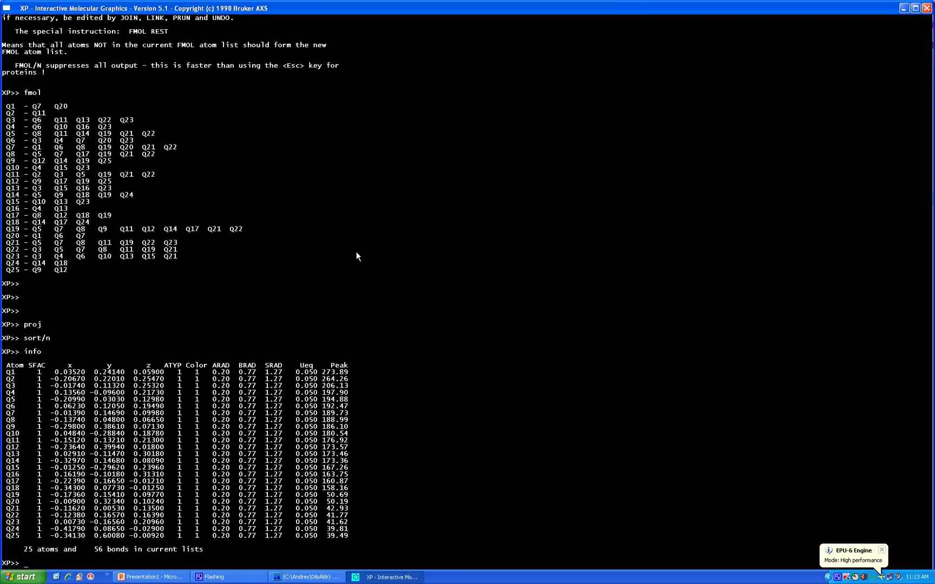
Kill peaks Q19 to Q25, list the 18 remaining atoms, and project them
type("kill q19 to q25")
key("Return")
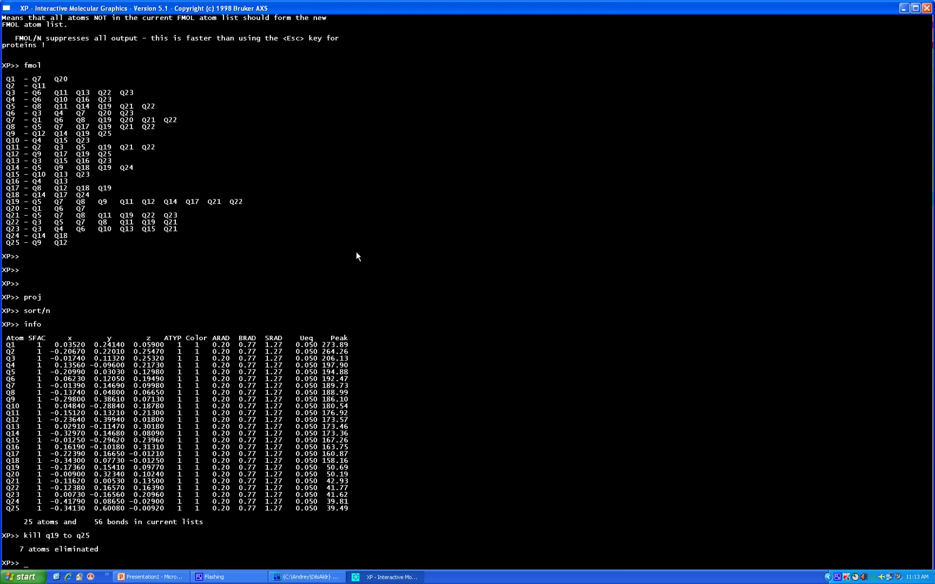
type("info")
key("Return")
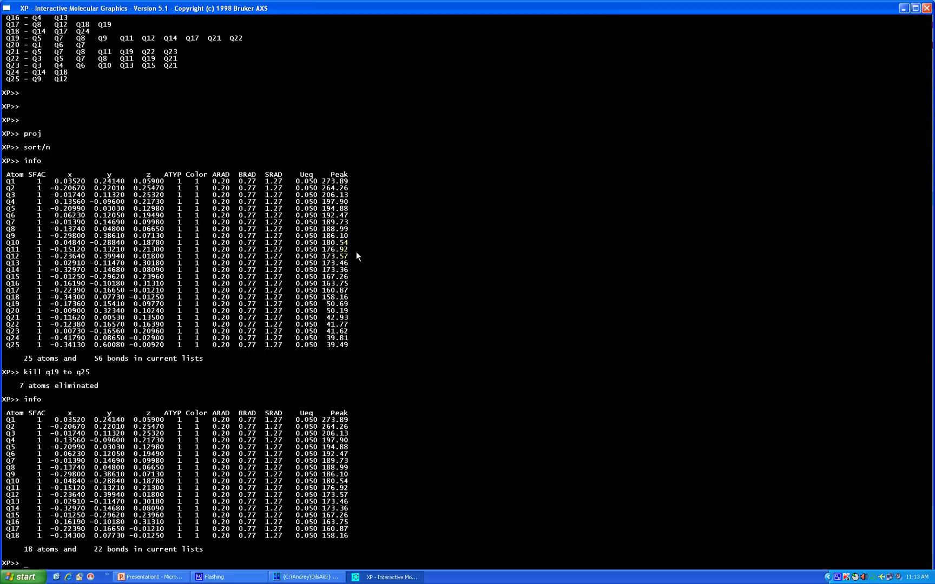
type("proj")
key("Return")
Rotate the 18-atom skeleton to view it from another side
key("Down")
key("Down")
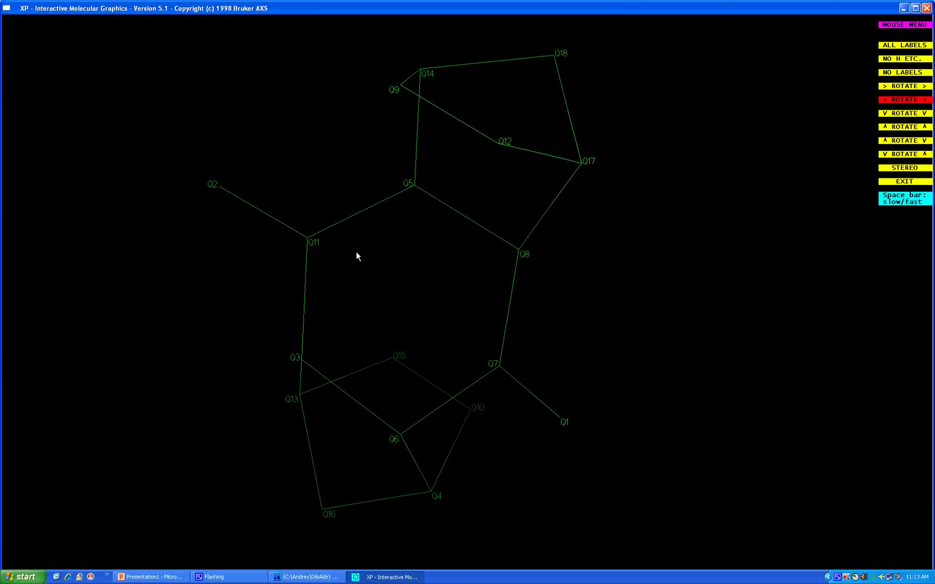
key("Up")
key("Return")
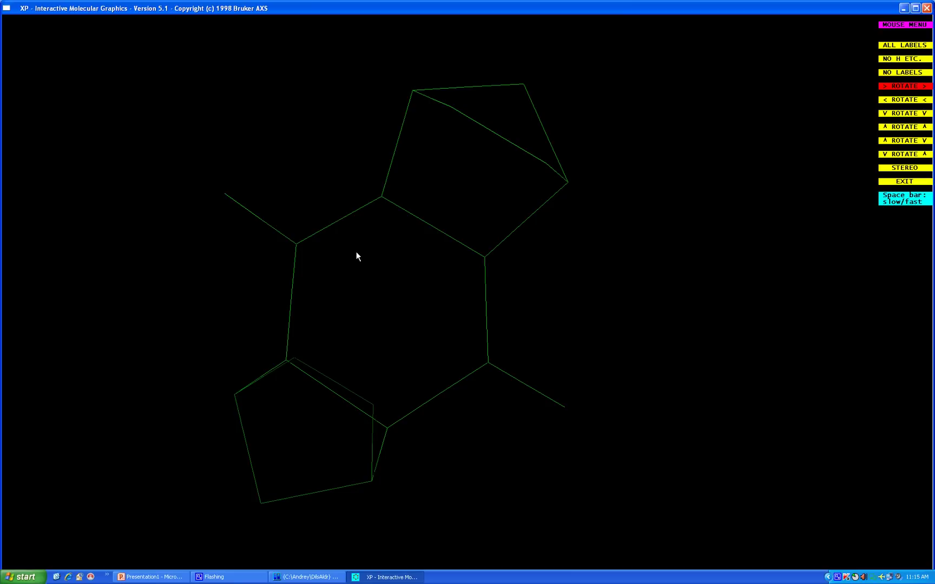
Label every atom Q1–Q18, then close the projection
key("Up")
key("Up")
key("Up")
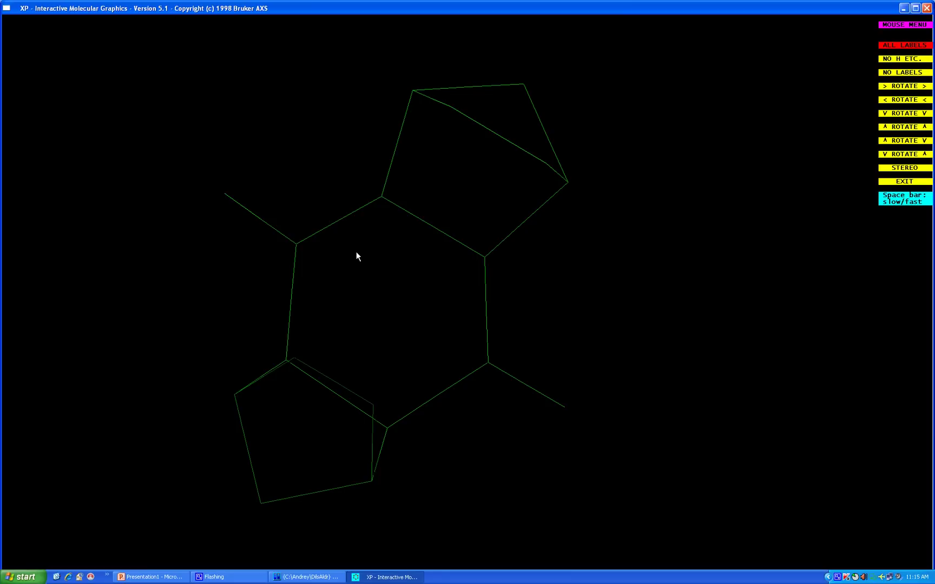
key("Return")
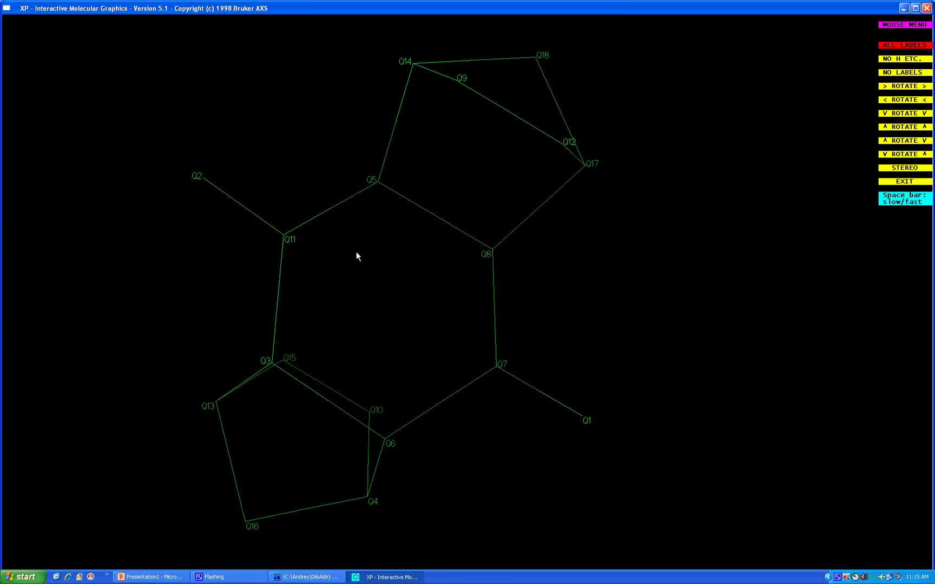
key("Escape")
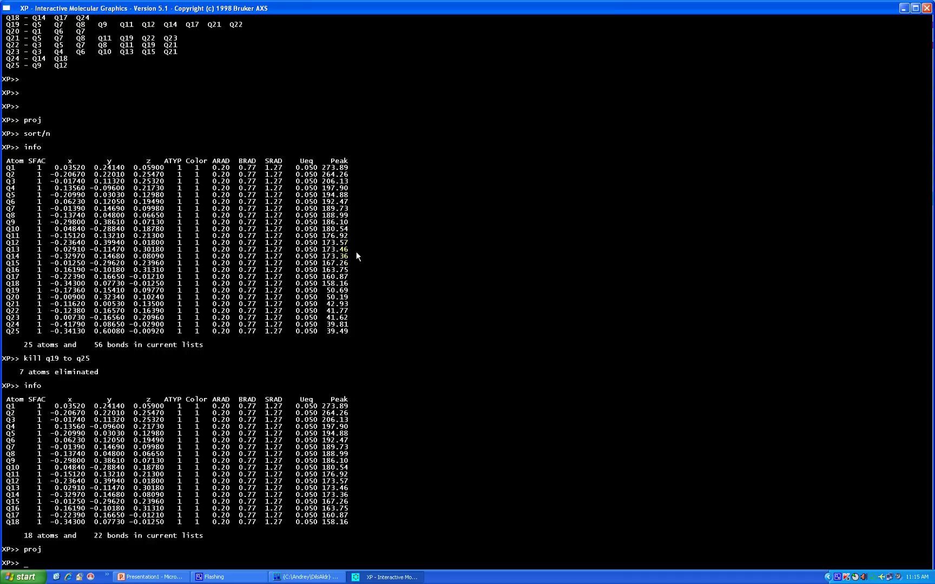
List bonds from Q1 and Q2 (1.200, 1.246 Å), then rename Q1 to O1
type("bang q1 q2")
key("Return")
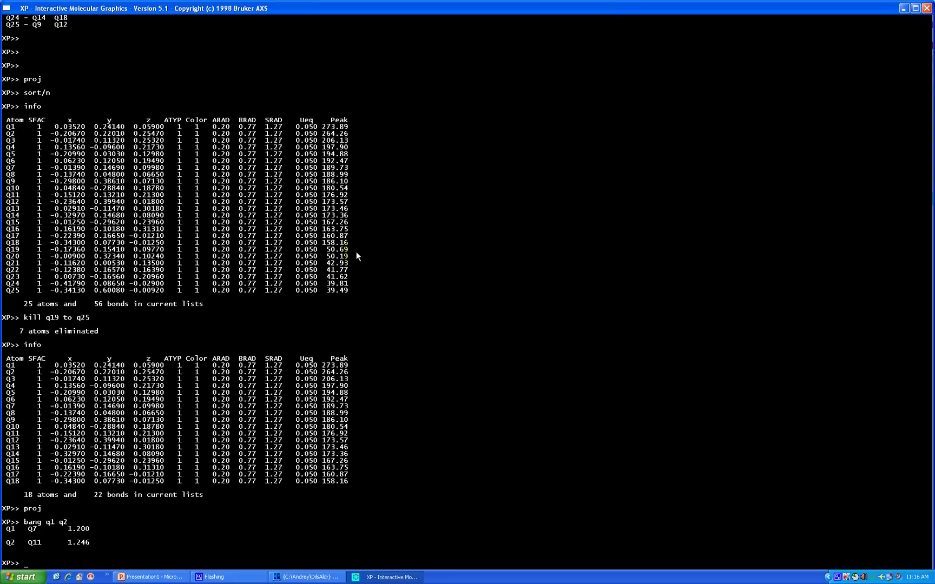
type("name q1 o1")
key("Return")
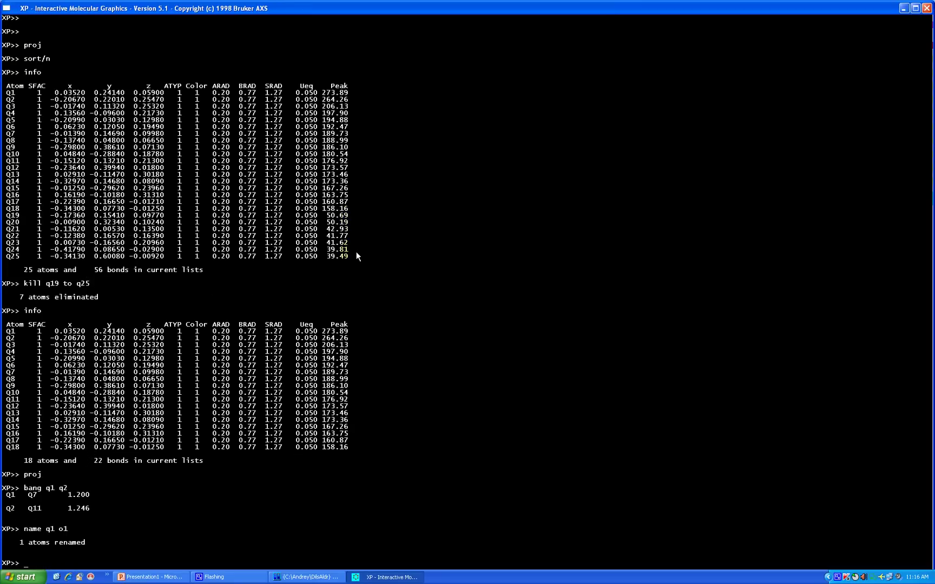
Review the projection, then try naming peak Q2 as O1, which is rejected as O1 already exists
type("proj")
key("Return")
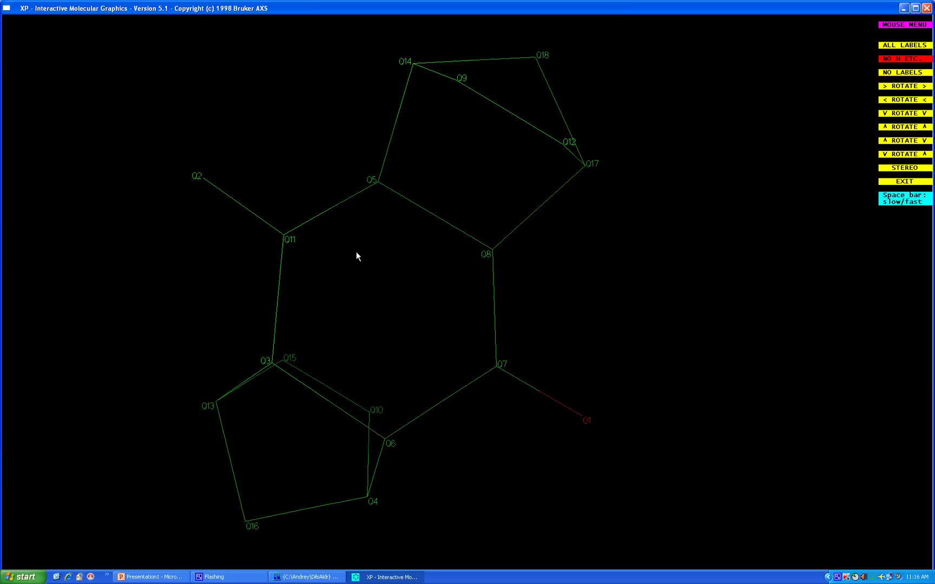
key("Escape")
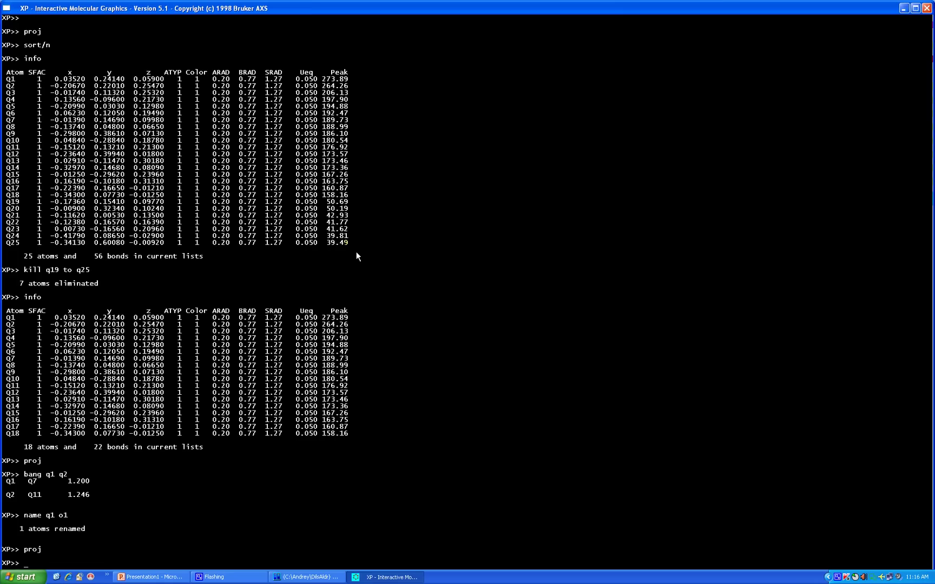
type("name q2 o1")
key("Return")
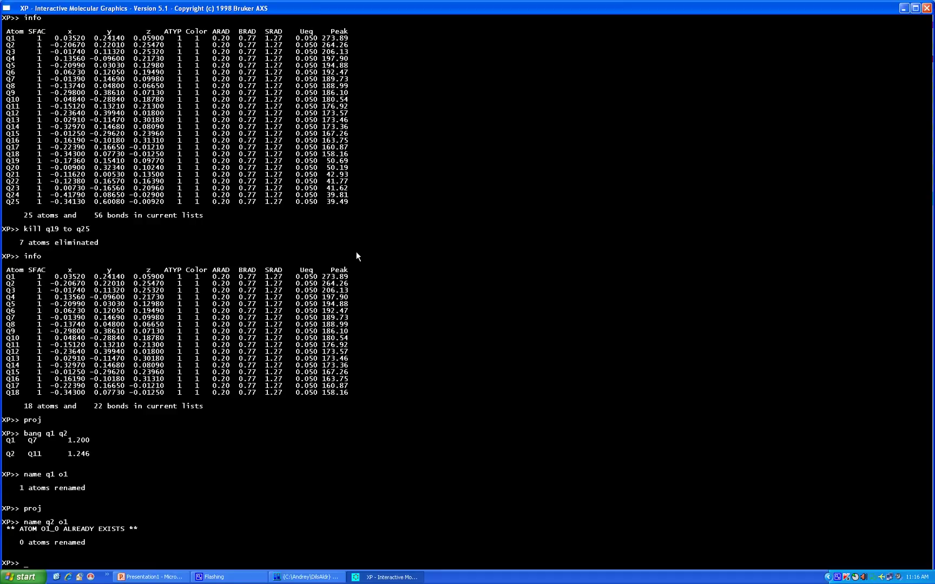
key("Up")
key("BackSpace")
key("BackSpace")
key("BackSpace")
key("BackSpace")
key("BackSpace")
key("BackSpace")
key("BackSpace")
key("BackSpace")
key("BackSpace")
key("BackSpace")
Rename peak Q2 as oxygen O2 and confirm the new label in the projection
type("name q2 o2")
key("Return")
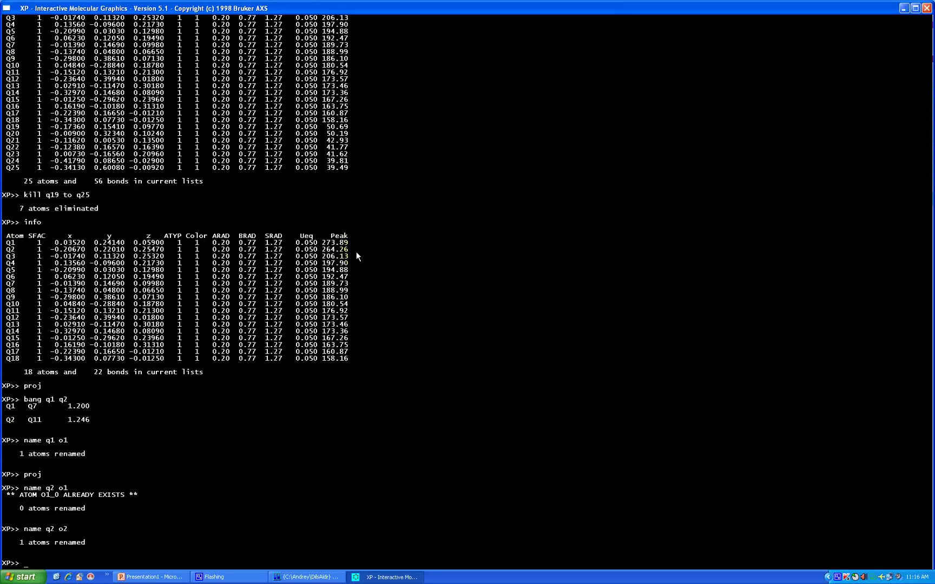
type("proj")
key("Return")
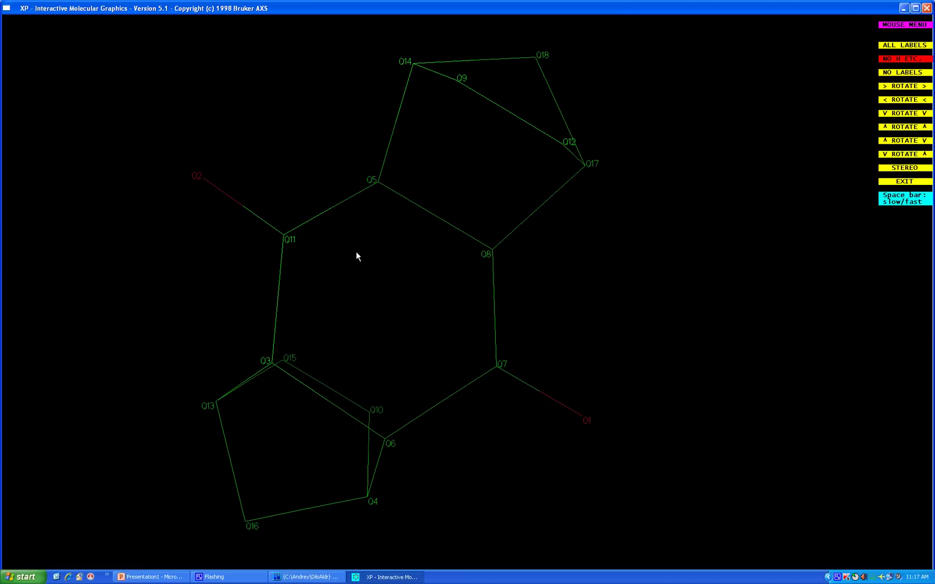
key("Escape")
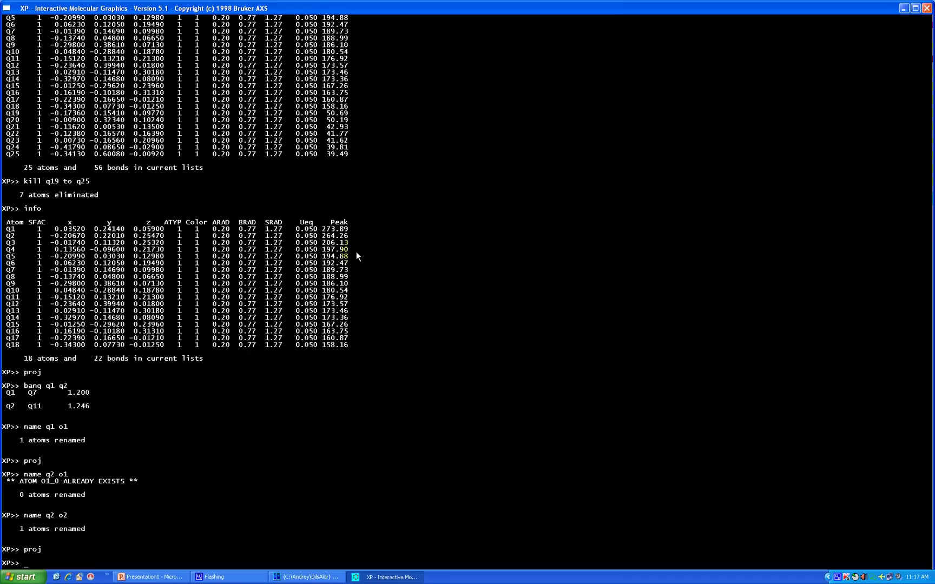
Relabel peaks Q3–Q9 as C3–C9 with name q? c? and view the relabelled molecule
type("name q?")
type("c?")
key("Return")
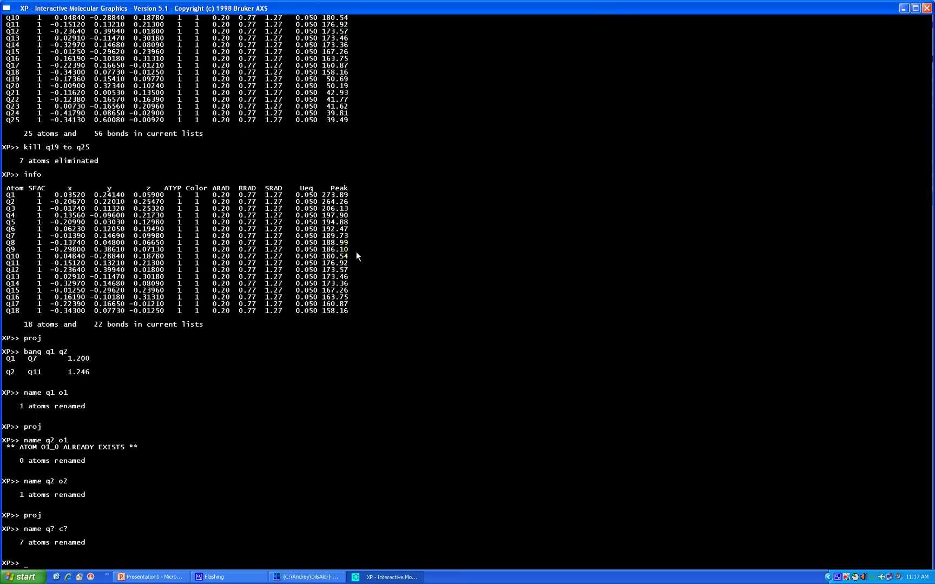
type("proj")
key("Return")
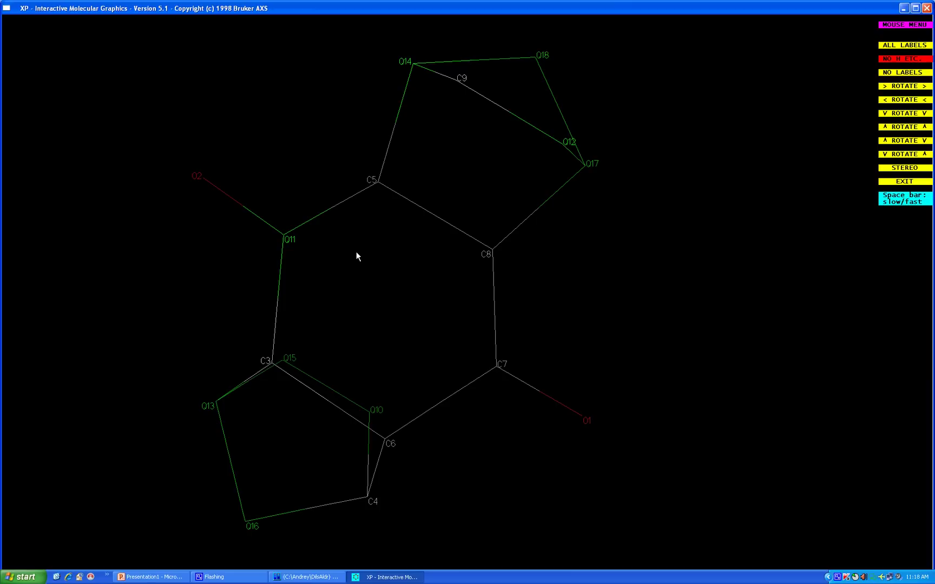
key("Escape")
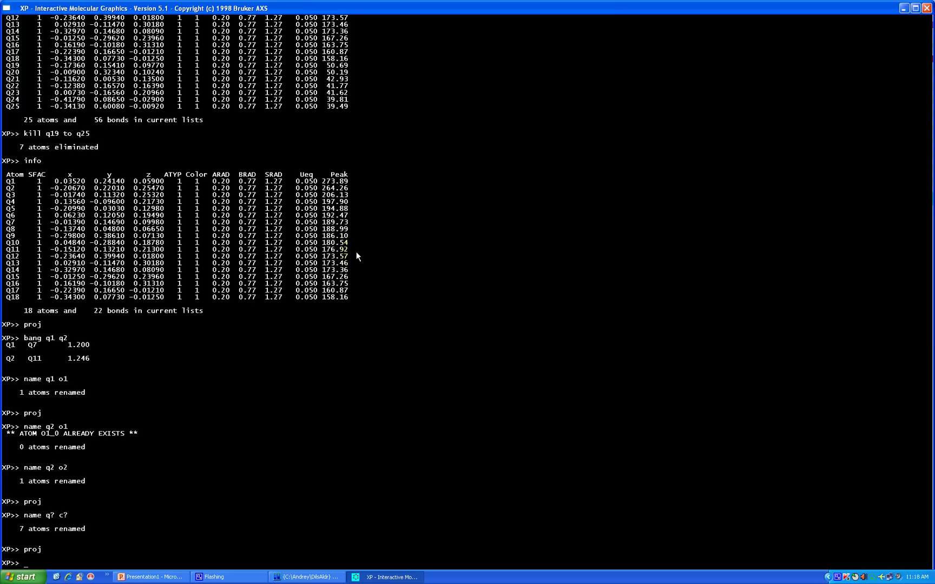
Relabel peaks Q10–Q18 as C10–C18 with name q?? c??, then spin the projection to inspect it
type("name q?? c??")
key("Return")
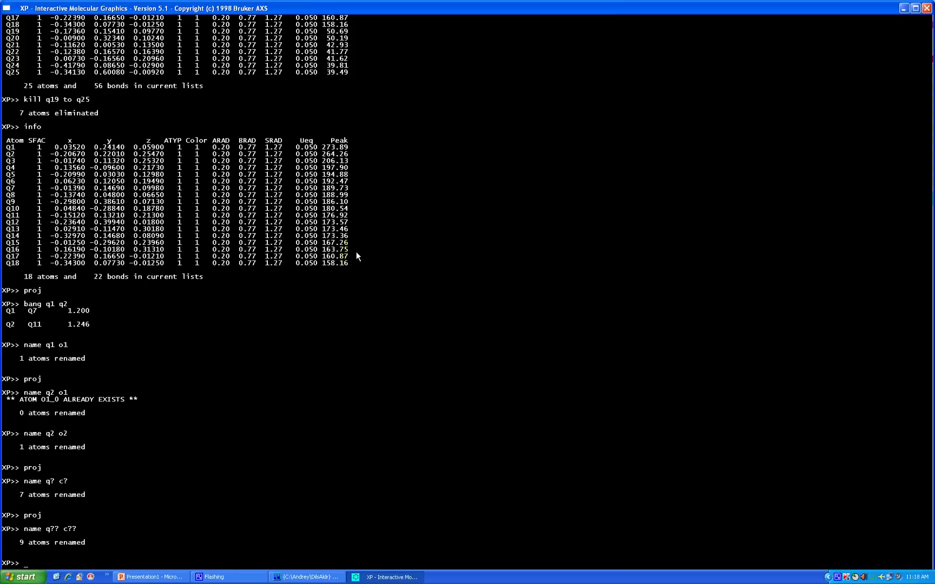
type("proj")
key("Return")
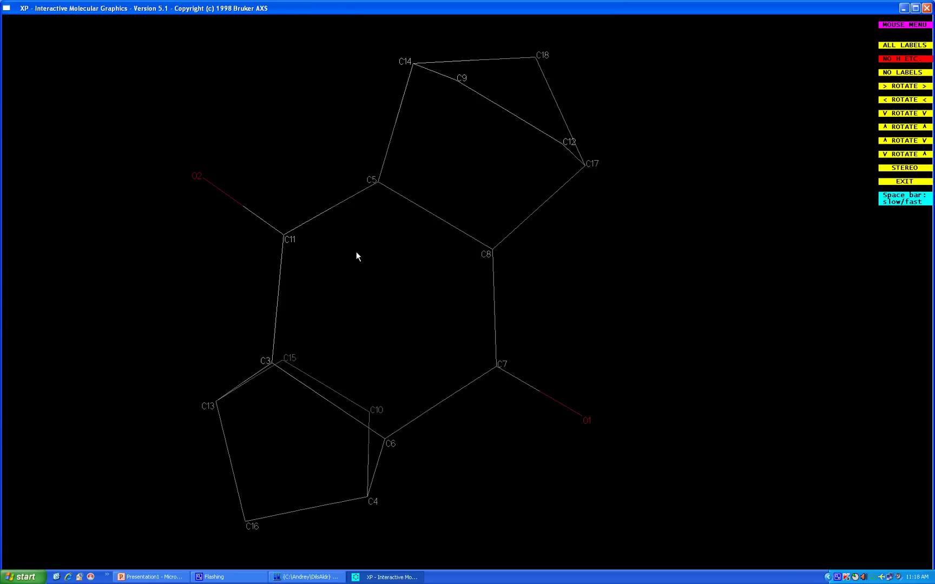
left_click(357, 256)
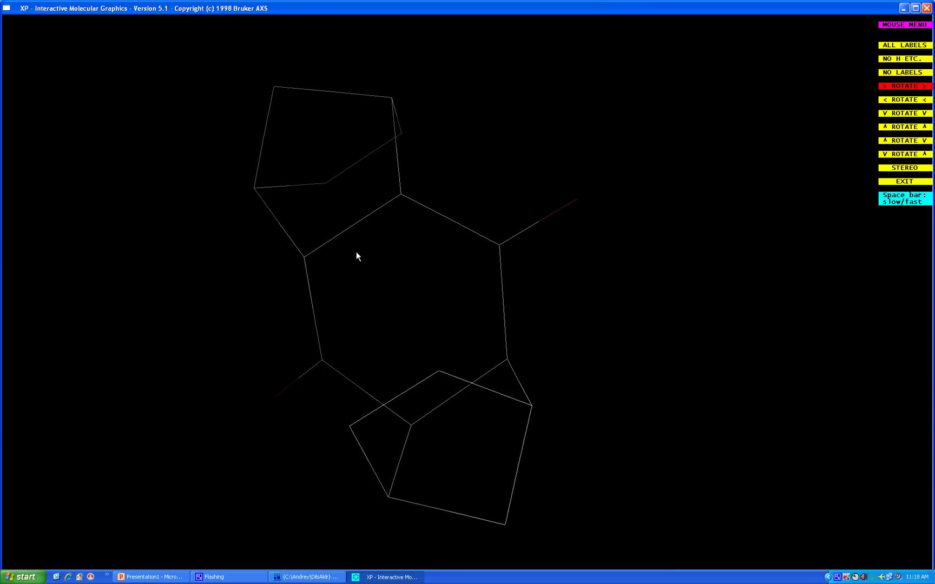
key("Up")
key("Up")
key("Escape")
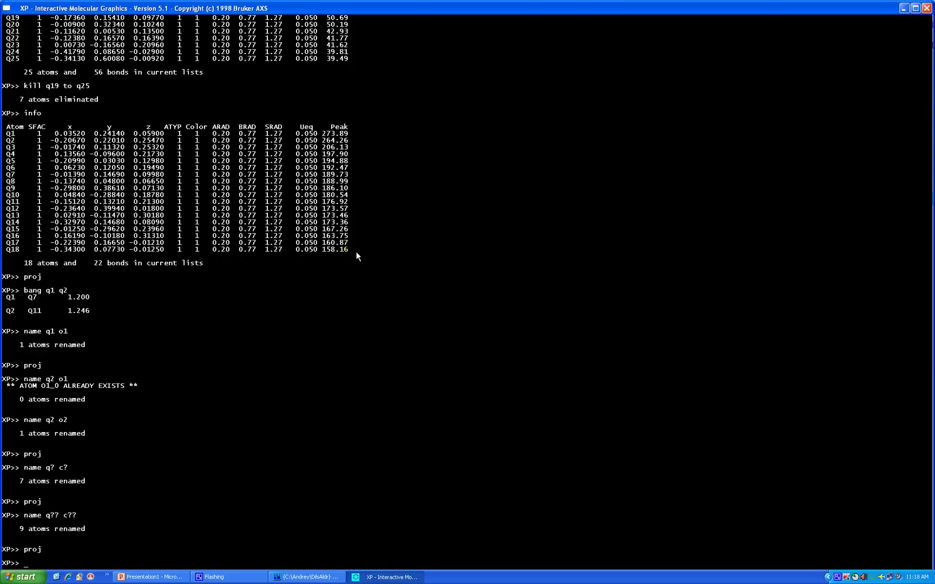
Write the structure as dils.ins using dils.res instructions, then quit XP
type("ile")
type("dils")
key("Return")
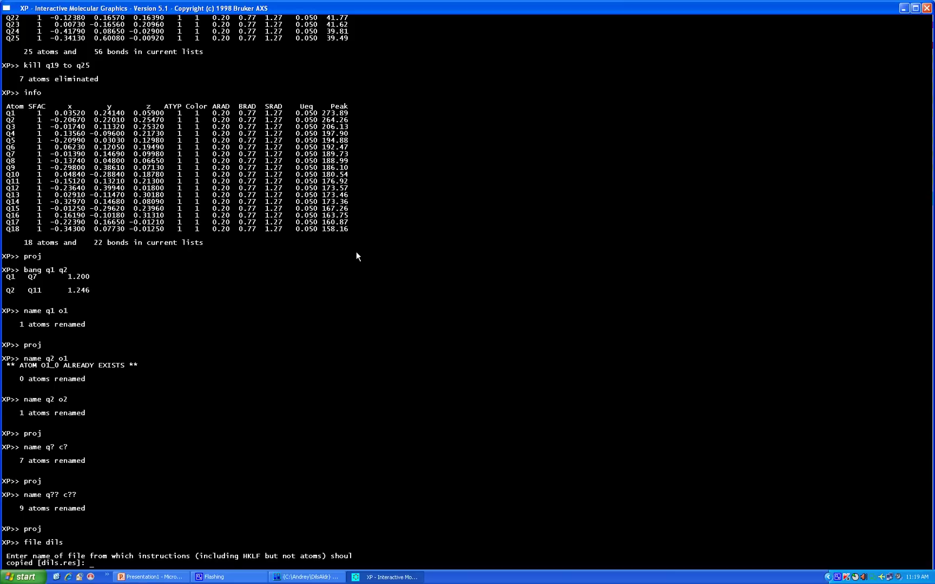
key("Return")
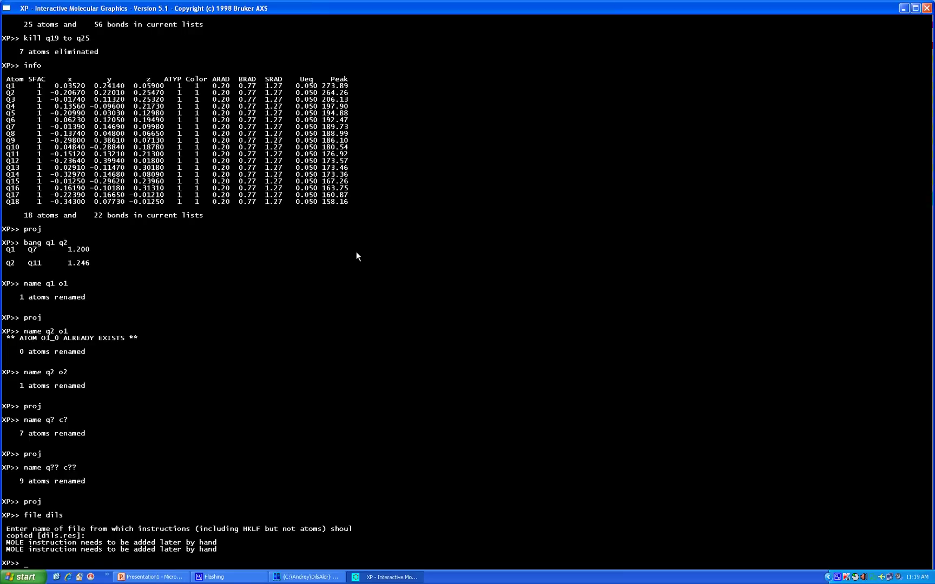
type("quit")
key("Return")
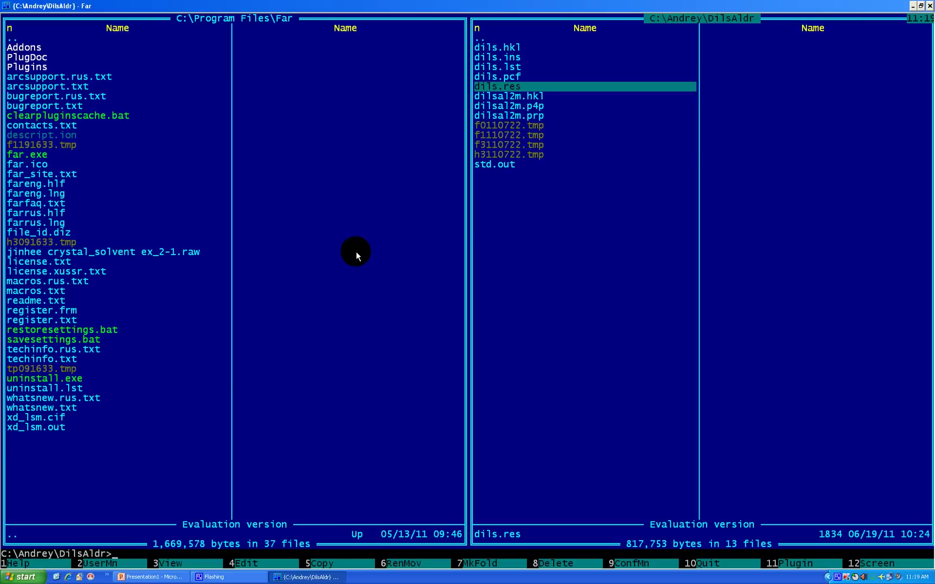